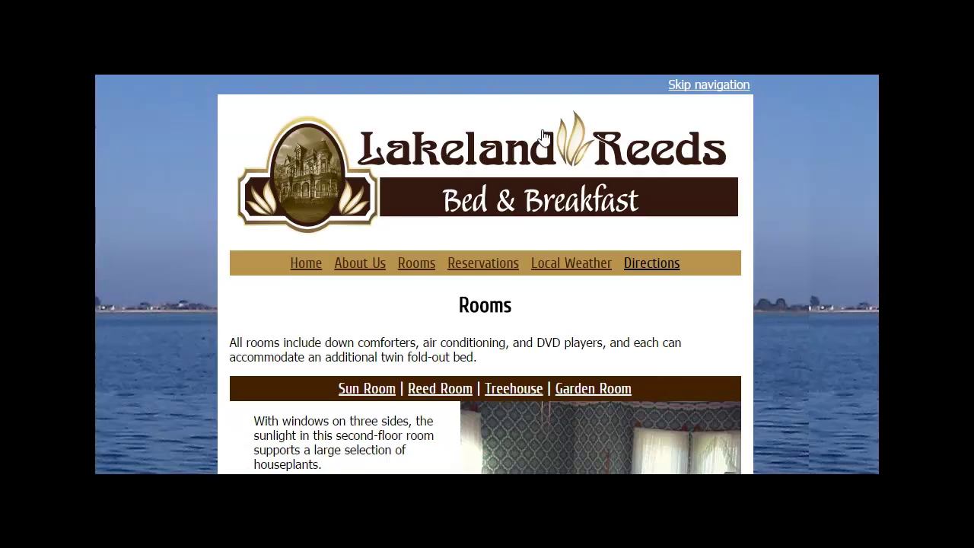
Look through the Rooms page of the finished Lakeland Reeds site, from the room links through the Garden Room section
scroll(518, 274, down, 2)
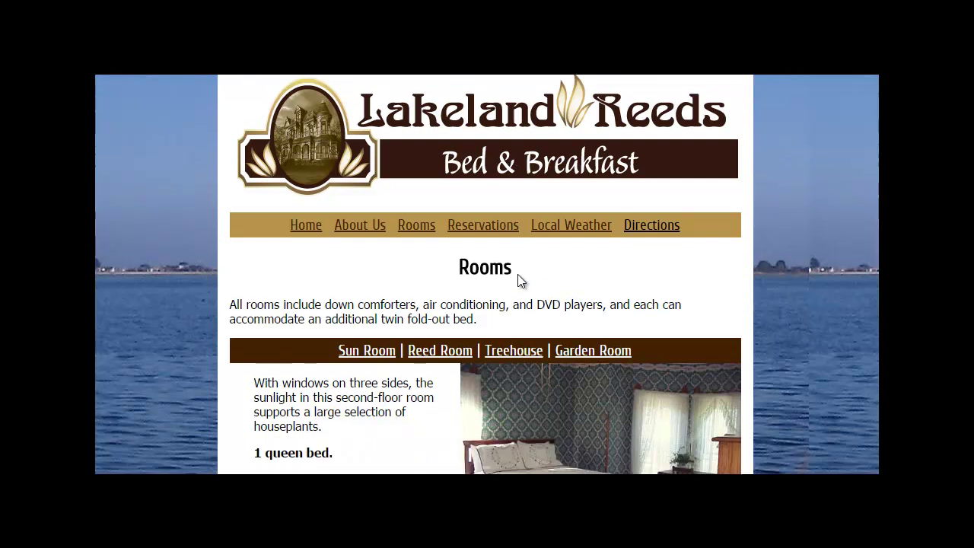
scroll(513, 269, up, 1)
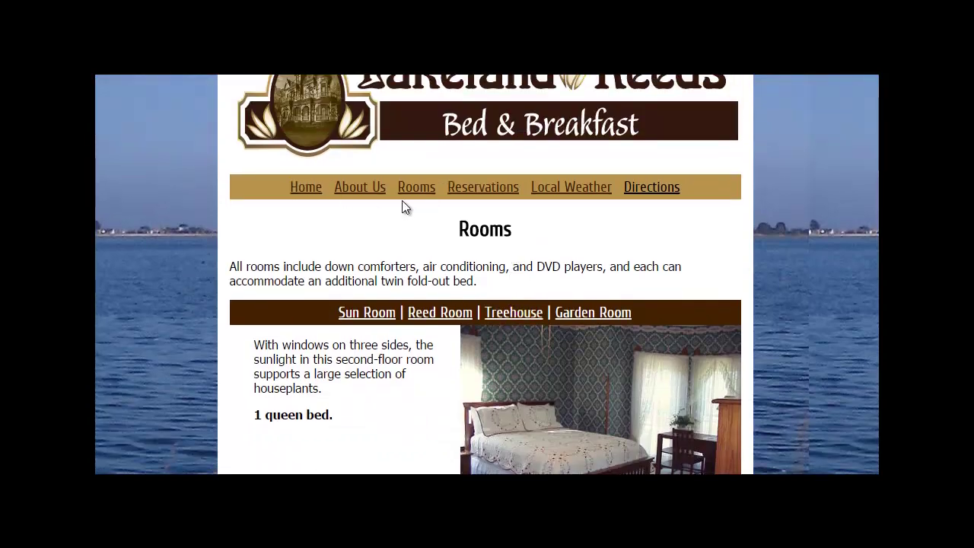
scroll(482, 261, down, 6)
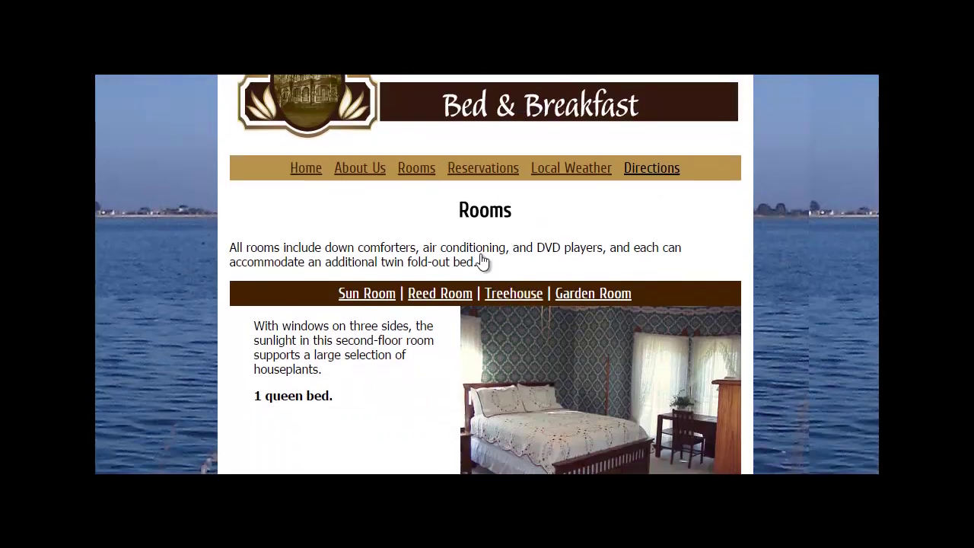
scroll(432, 264, down, 4)
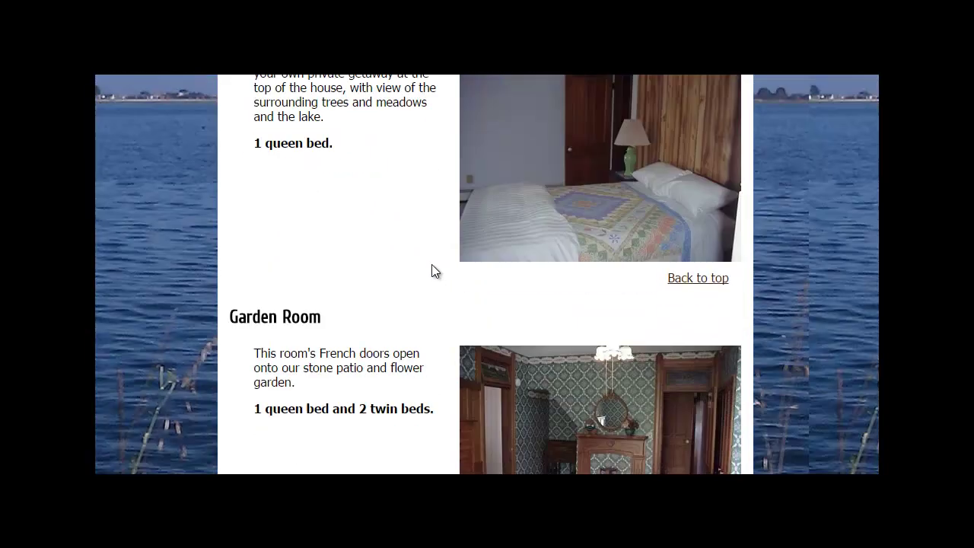
scroll(427, 261, up, 8)
scroll(422, 258, up, 3)
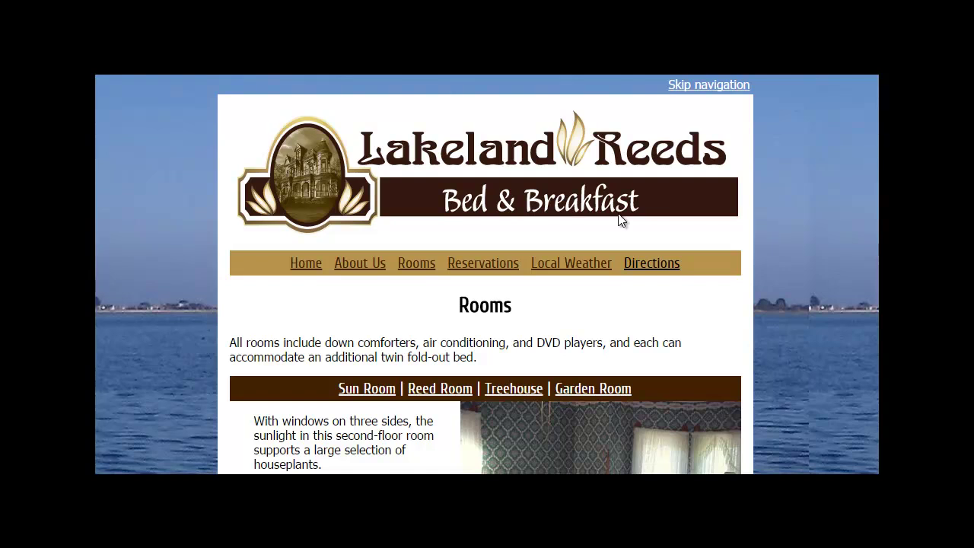
Go back to the Reservations page and examine its numbered weekends list, rates table and special events list
key(alt+Left)
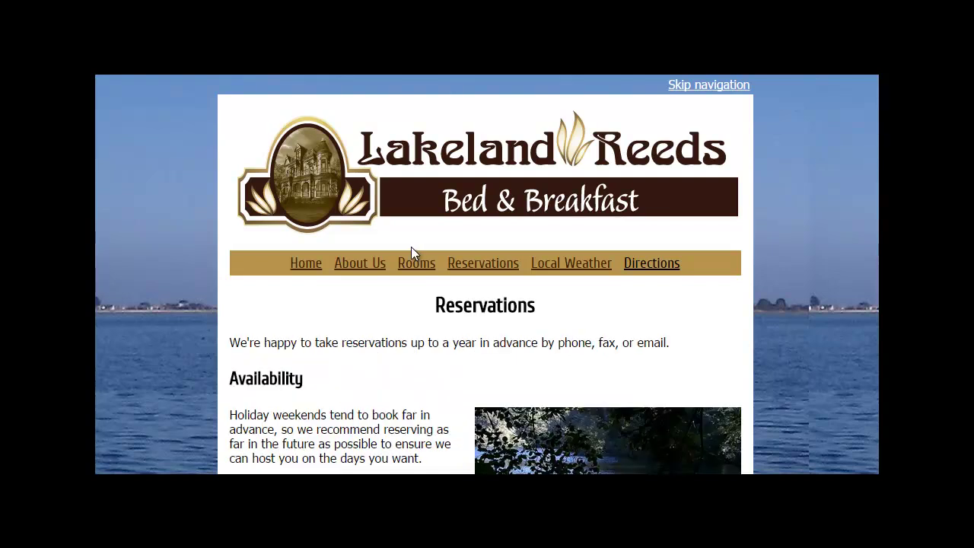
scroll(358, 333, down, 1)
scroll(346, 341, down, 2)
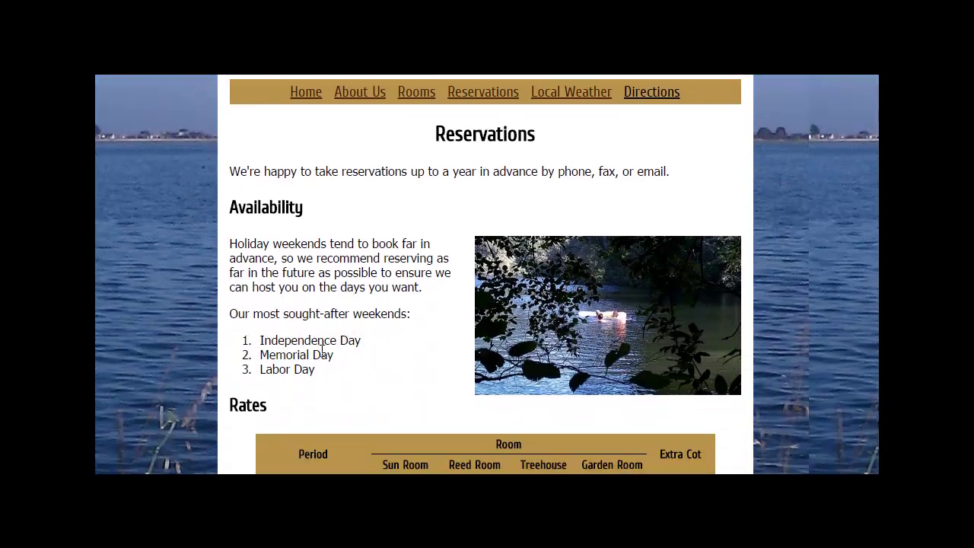
scroll(337, 319, down, 3)
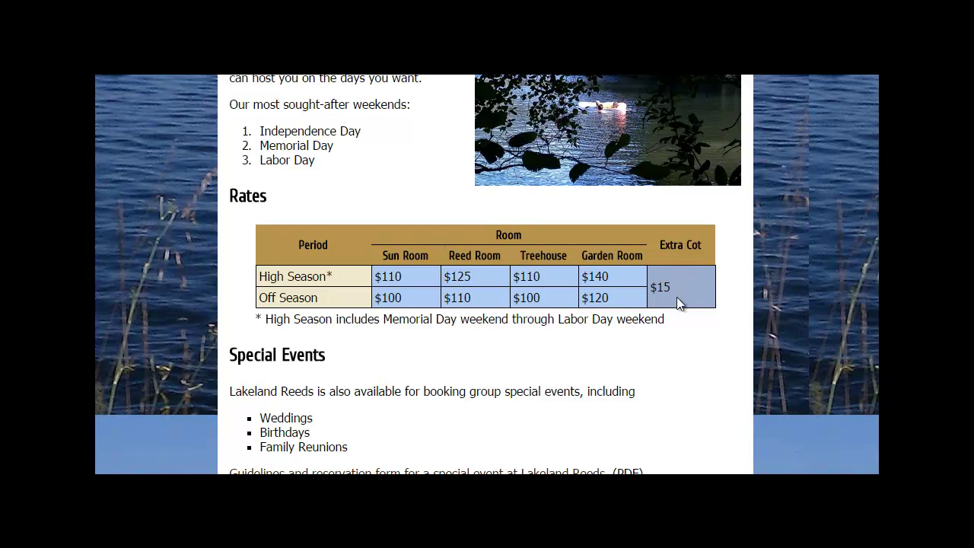
scroll(655, 276, down, 2)
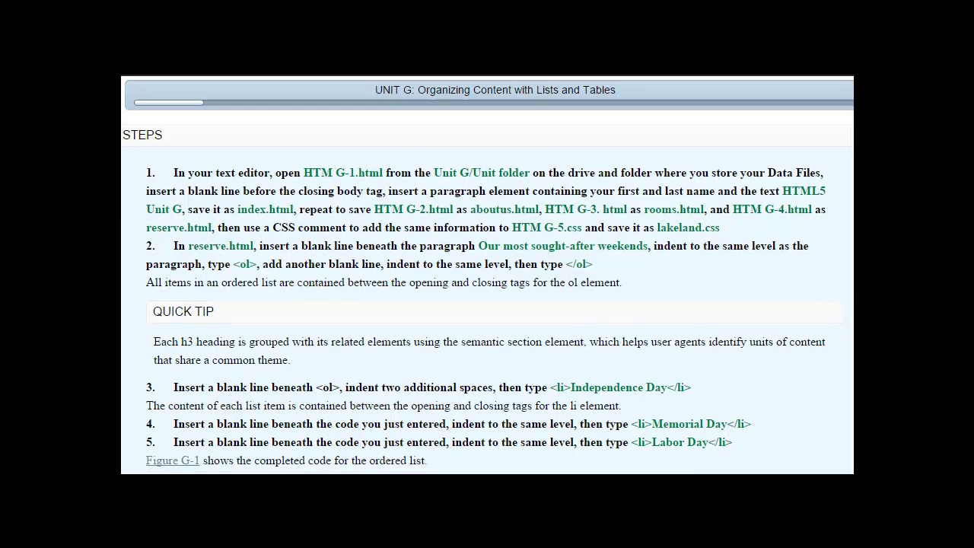
Read the Unit G exercise steps for renaming the data files and building the ordered list
scroll(487, 292, down, 3)
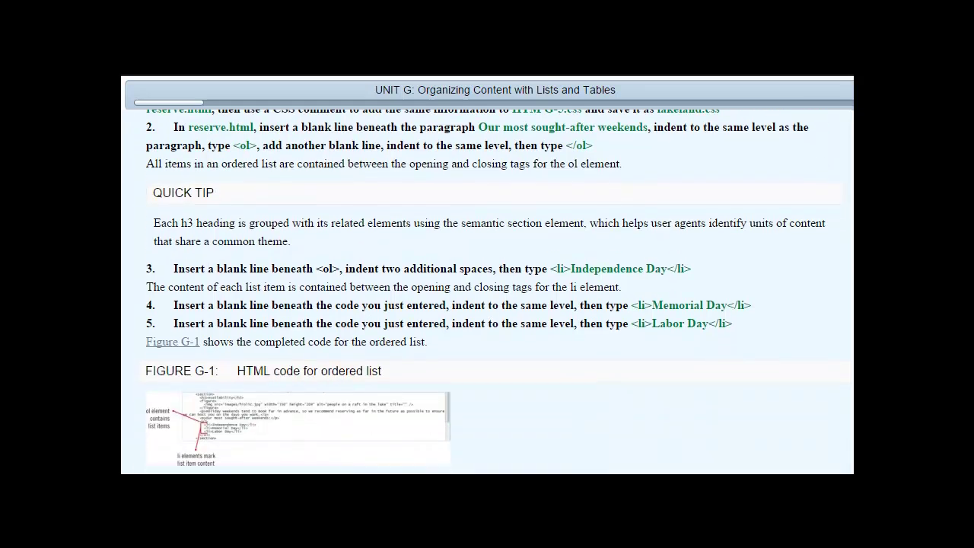
scroll(487, 292, down, 5)
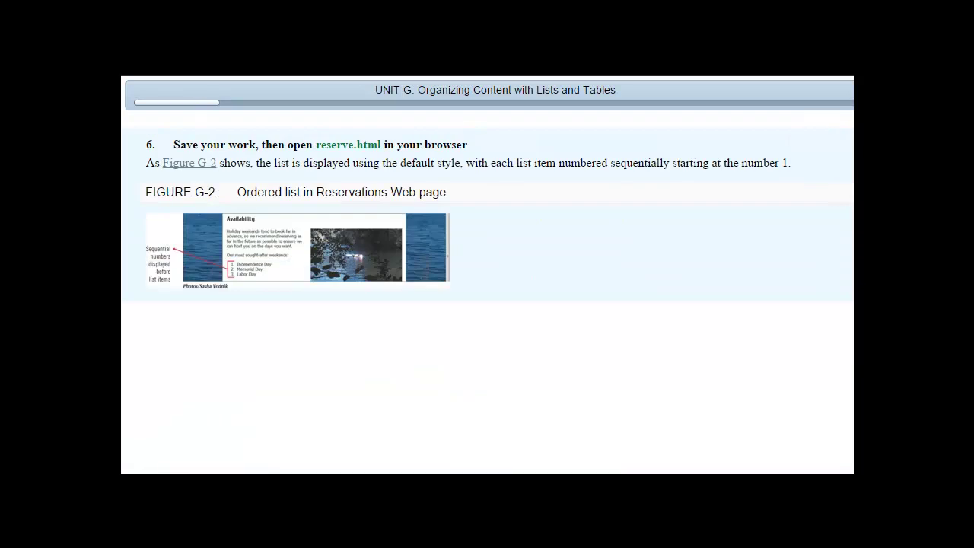
scroll(487, 292, up, 10)
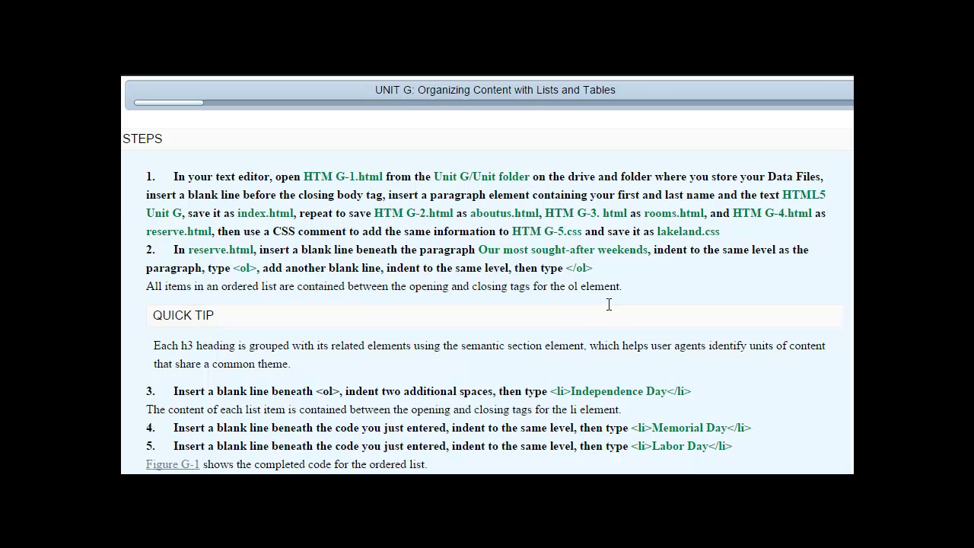
Switch to the Unit G folder in File Explorer and rename HTM G-1 as index.html
key(alt+Tab)
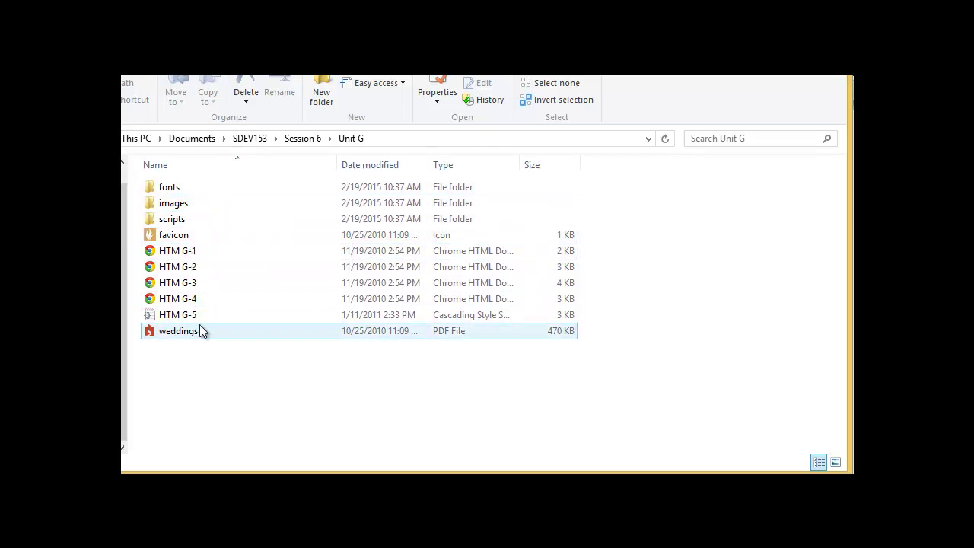
click(196, 254)
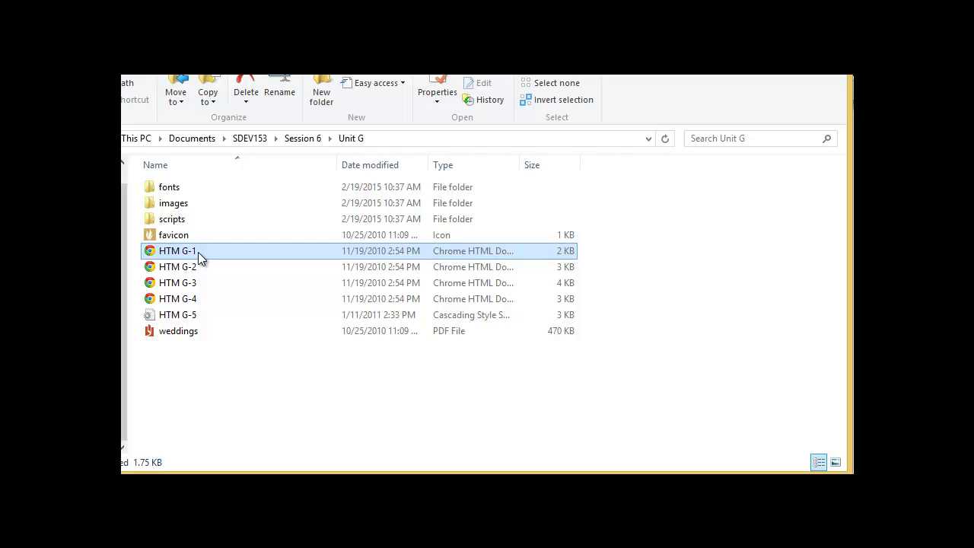
click(198, 252)
text(index.htm)
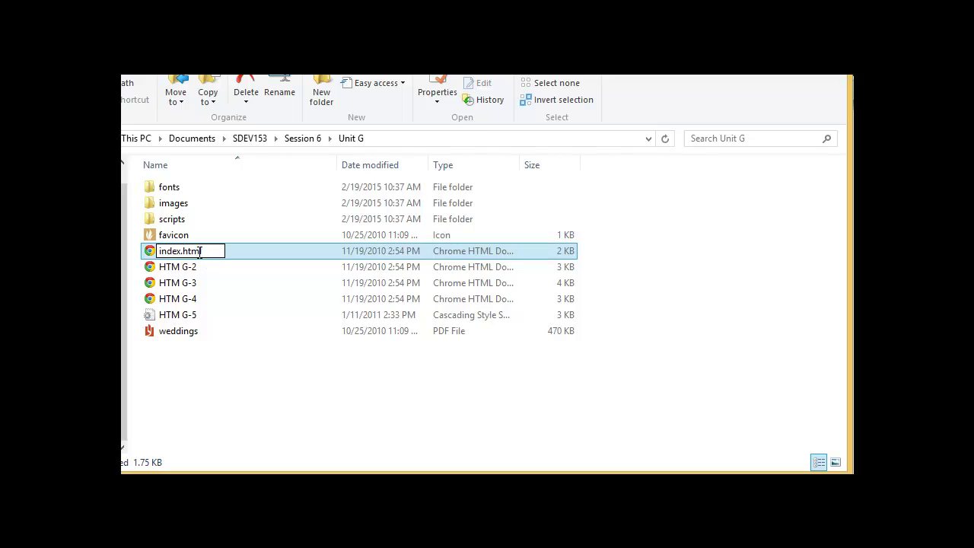
text(l)
key(Return)
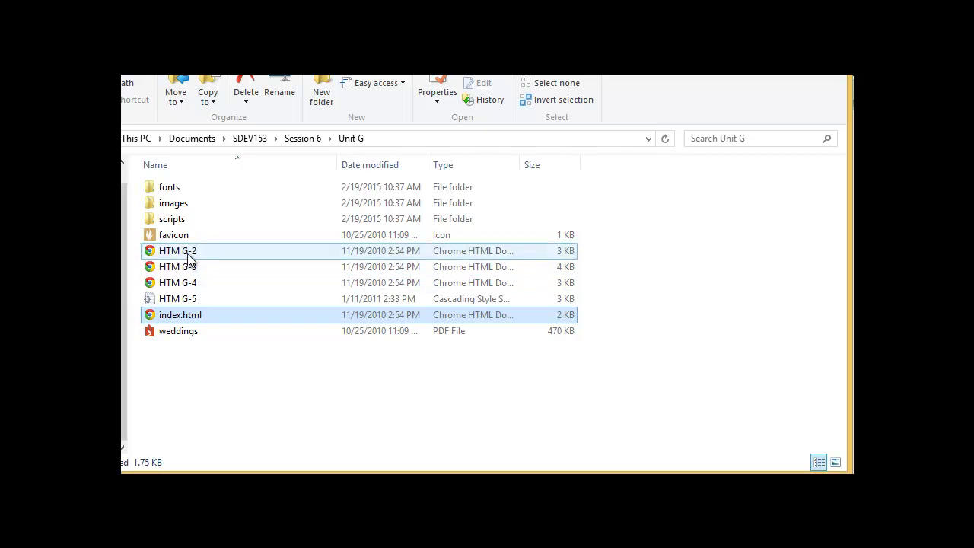
Rename the HTM G-2 file in the Unit G folder as aboutus.html
click(188, 257)
click(189, 257)
text(aboutus.html)
key(Return)
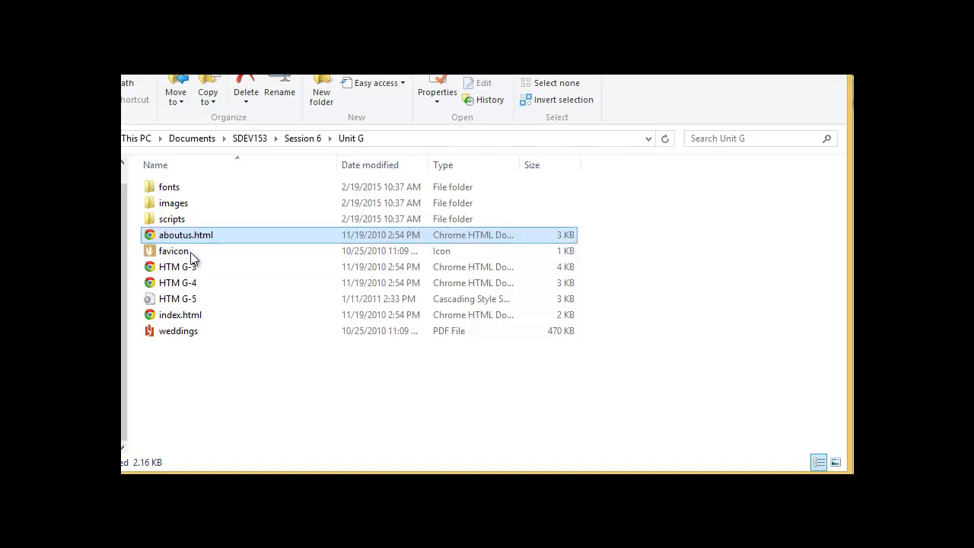
Rename the HTM G-3 file in the Unit G folder as rooms.html
click(189, 269)
click(187, 267)
text(rooms.html)
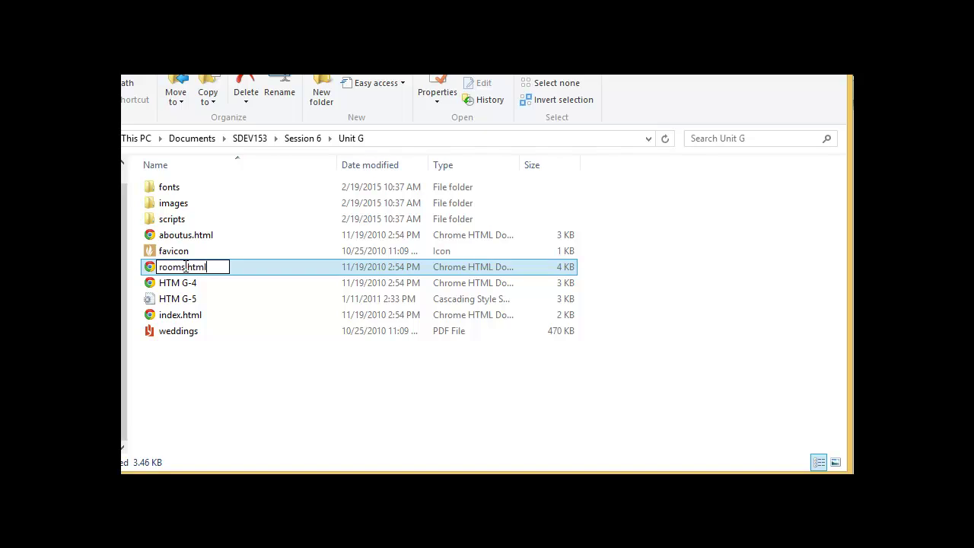
key(Return)
Rename the HTM G-4 file in the Unit G folder as reserve.html
click(195, 267)
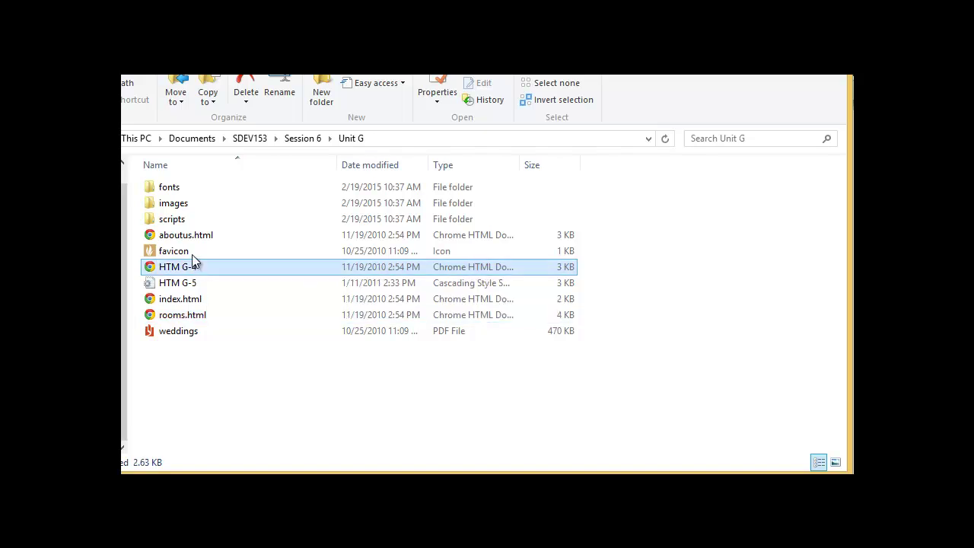
click(184, 266)
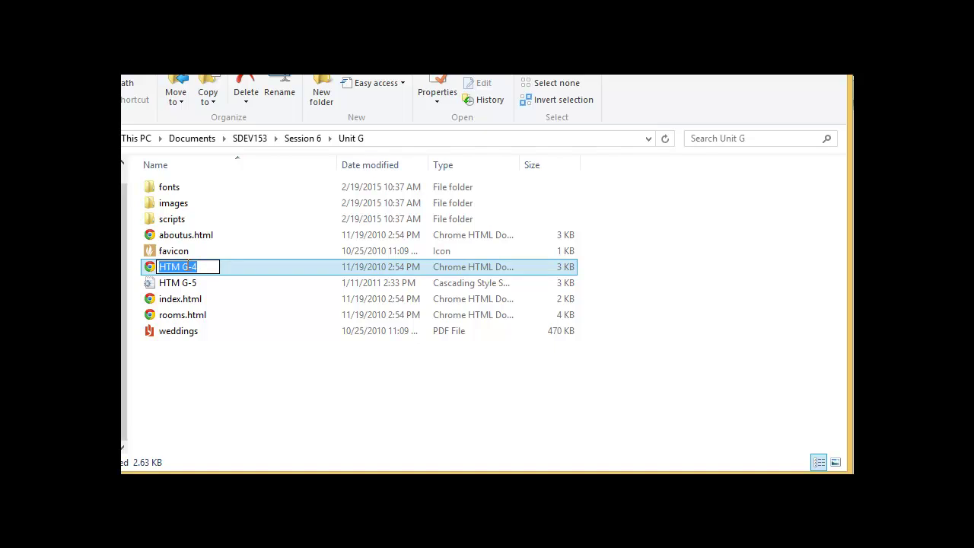
text(reserve.html)
key(Return)
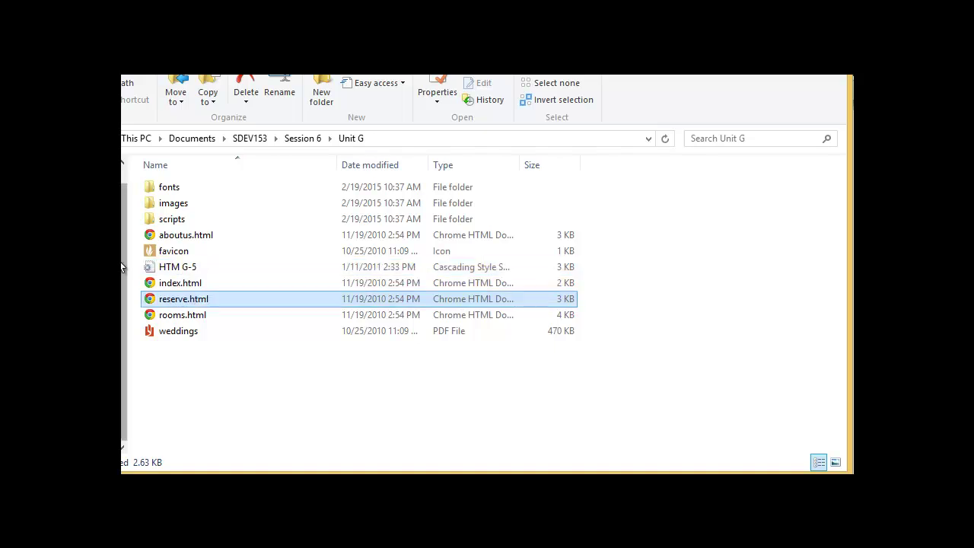
Rename the HTM G-5 style sheet in the Unit G folder as lakeland.css
click(177, 267)
click(188, 268)
text(lakeland.css)
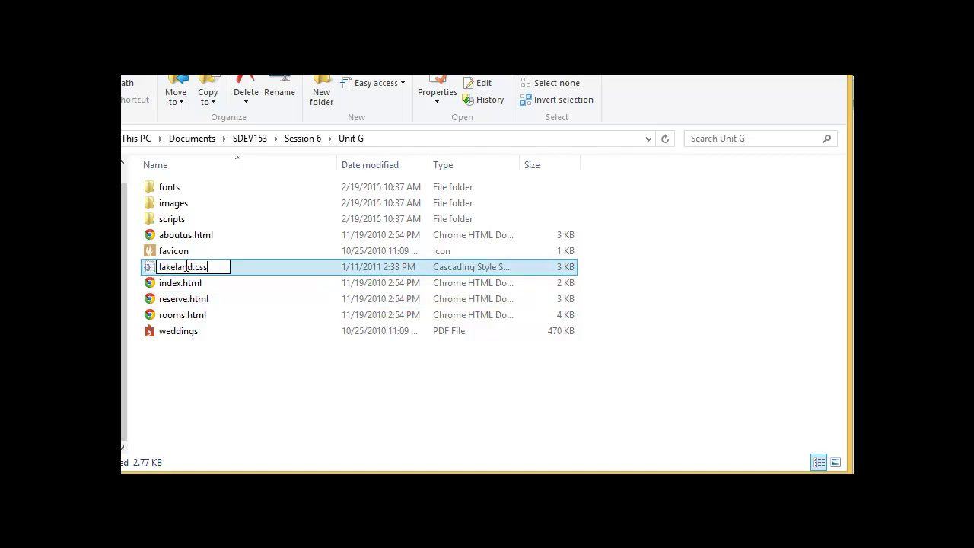
key(Return)
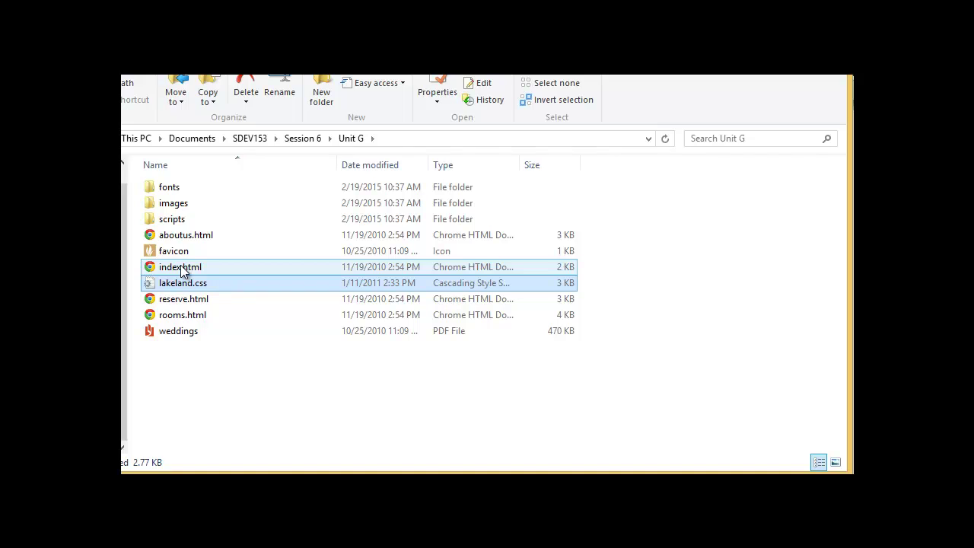
Switch to reserve.html in Notepad and add opening and closing ol tags beneath the "Our most sought-after weekends:" paragraph
key(alt+Tab)
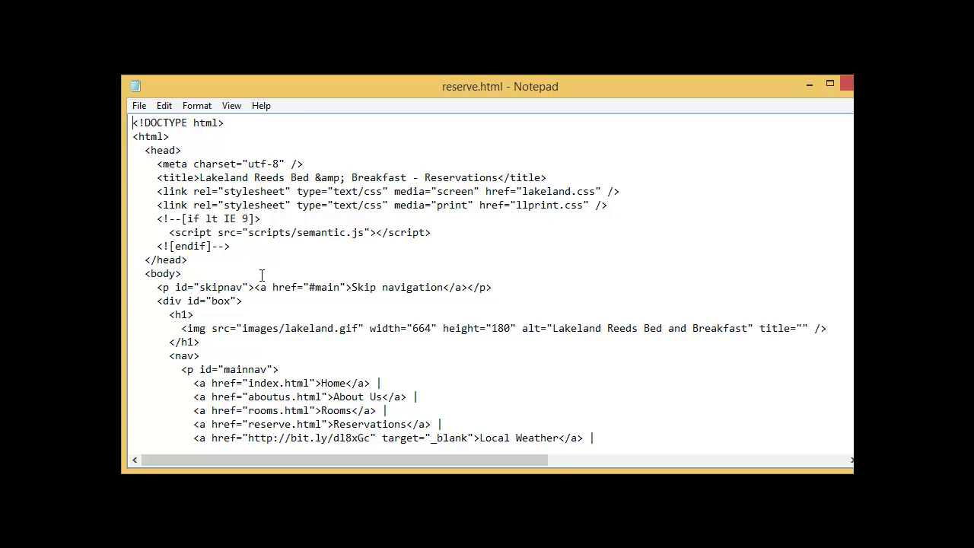
scroll(429, 335, down, 7)
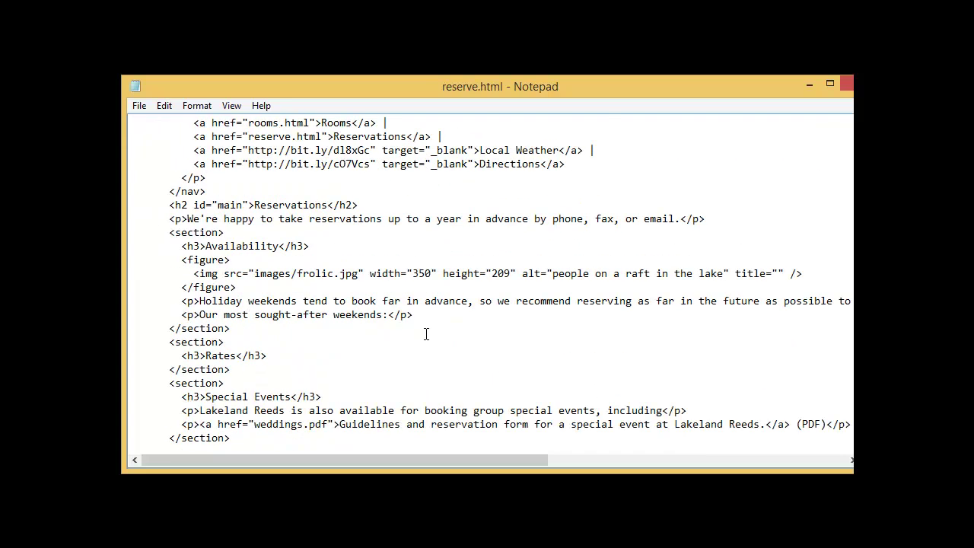
click(430, 314)
key(Return)
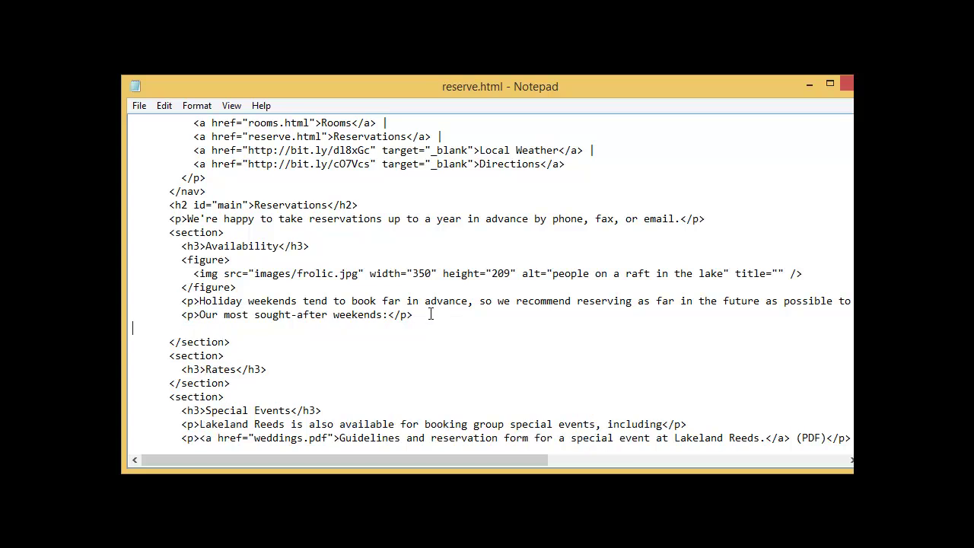
text(<ol>)
key(Return)
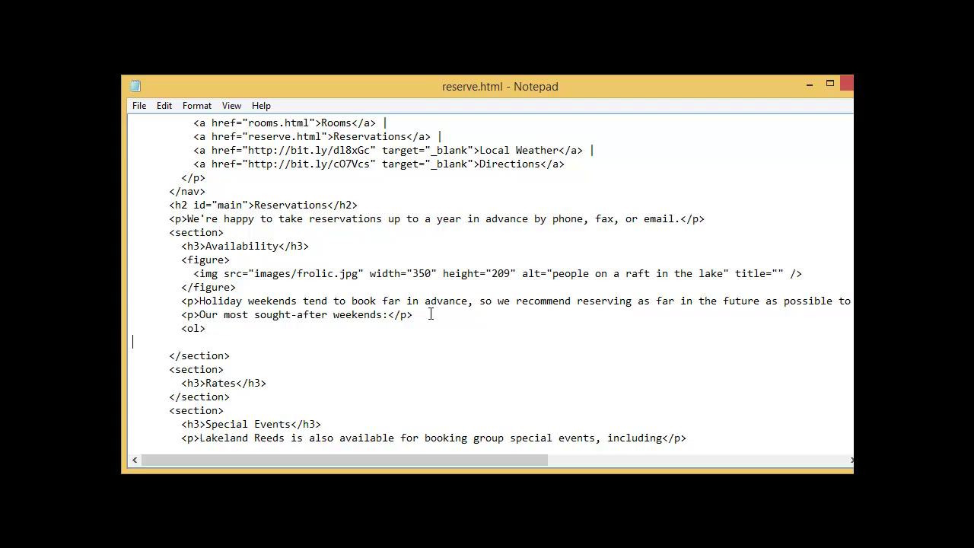
key(Return)
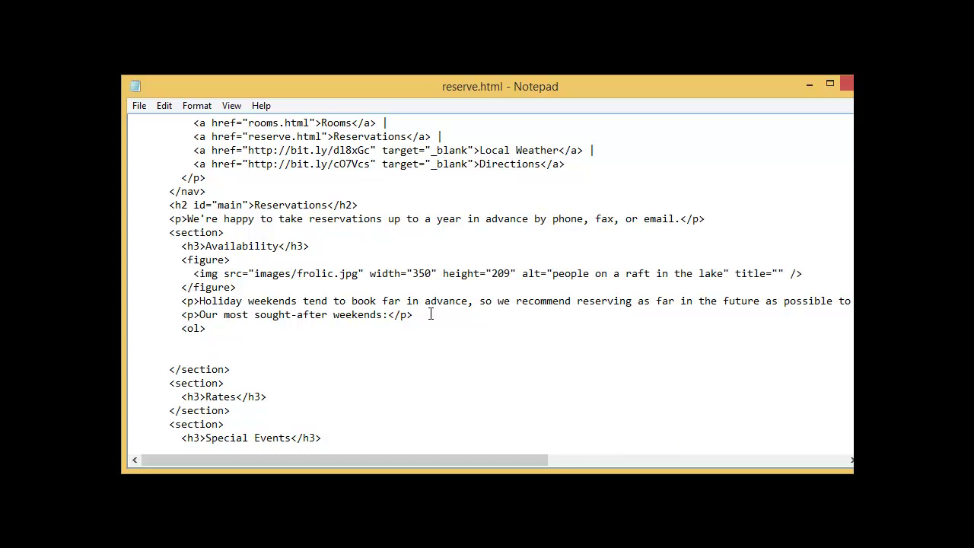
text(<ol>)
key(Left)
key(Left)
key(Left)
text(/)
Fill the ordered list with li items Independence Day, Memorial Day and Labor Day, and save reserve.html
text(<li>Independence Day</li>           <li>Memorial Day</li>           <li>Labor Day</li>)
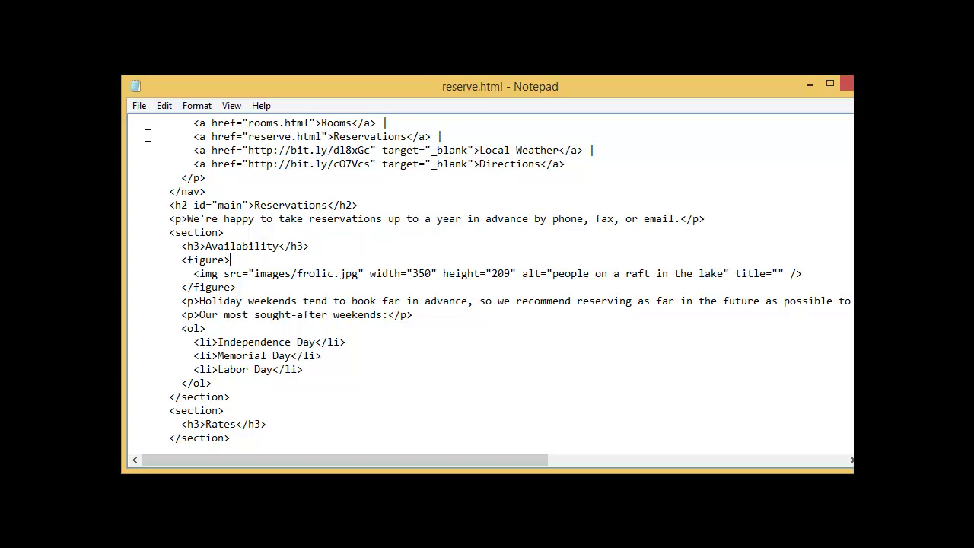
click(141, 106)
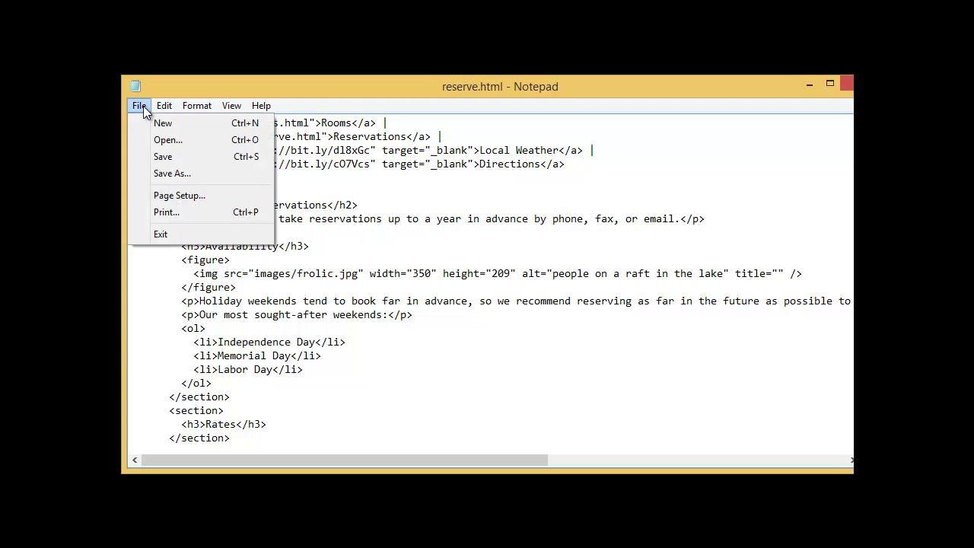
click(168, 155)
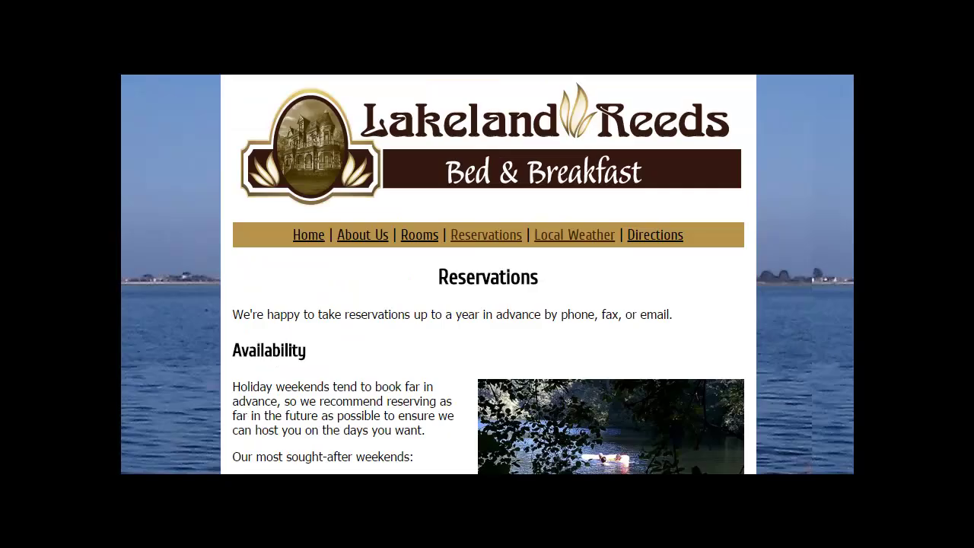